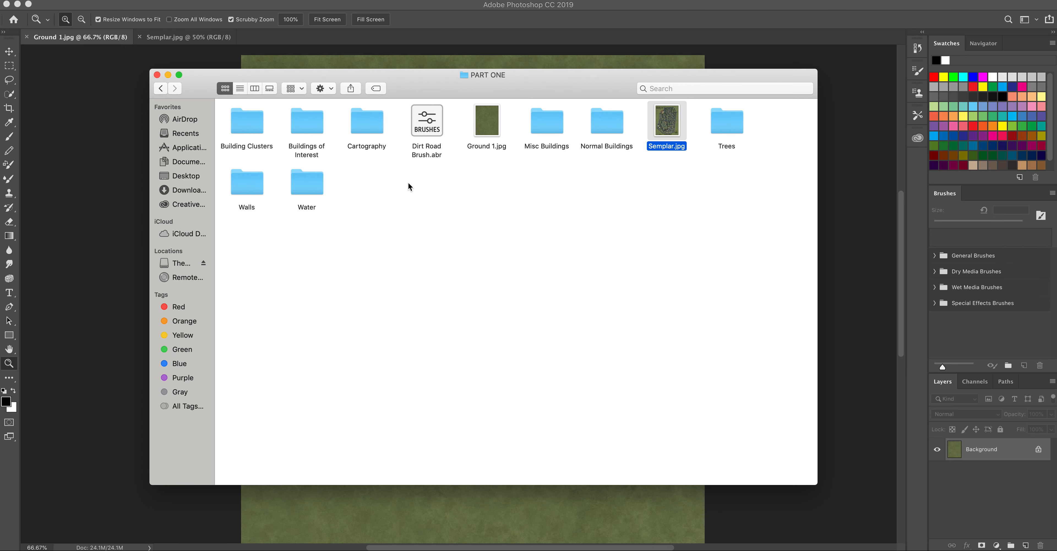
- Load the Dirt Road Brush.abr file from the PART ONE folder into the available brushes
{"action": "mouse_move", "coordinate": [490, 82]}
{"action": "left_mouse_down"}
{"action": "mouse_move", "coordinate": [553, 78]}
{"action": "mouse_move", "coordinate": [486, 81]}
{"action": "left_mouse_up"}
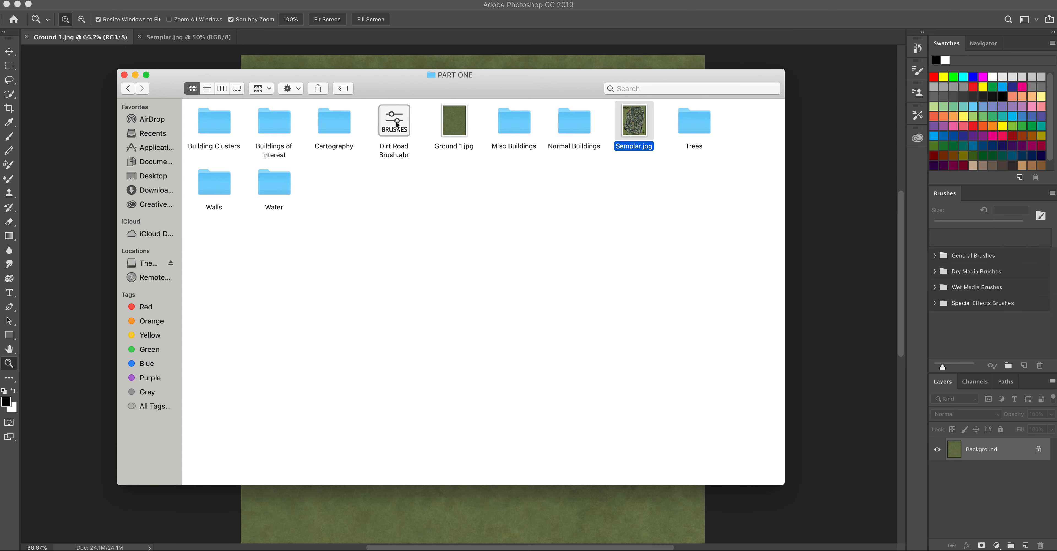
{"action": "left_click_drag", "start_coordinate": [399, 76], "coordinate": [375, 75]}
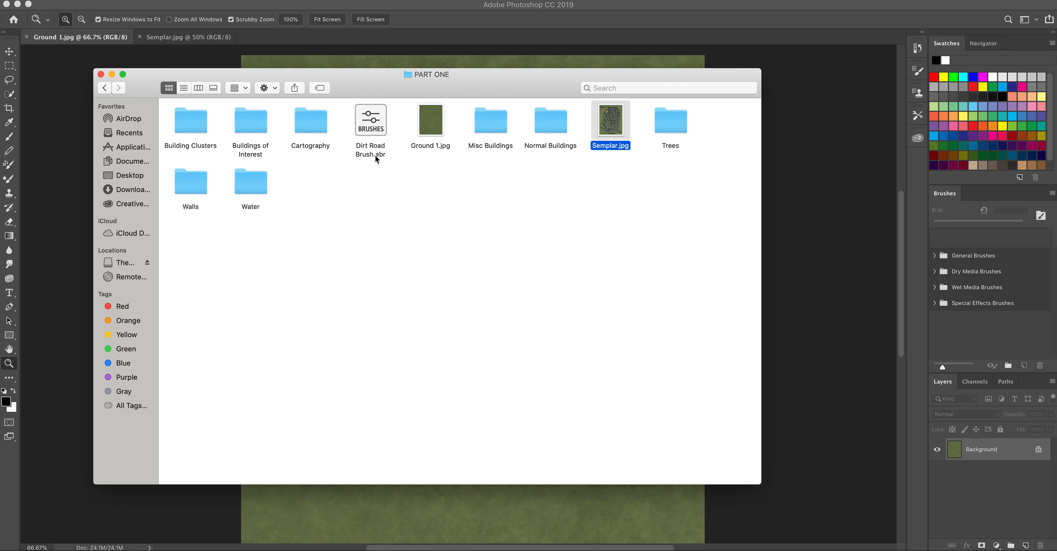
{"action": "mouse_move", "coordinate": [368, 130]}
{"action": "left_mouse_down"}
{"action": "mouse_move", "coordinate": [741, 192]}
{"action": "mouse_move", "coordinate": [976, 273]}
{"action": "mouse_move", "coordinate": [975, 319]}
{"action": "mouse_move", "coordinate": [392, 154]}
{"action": "left_mouse_up"}
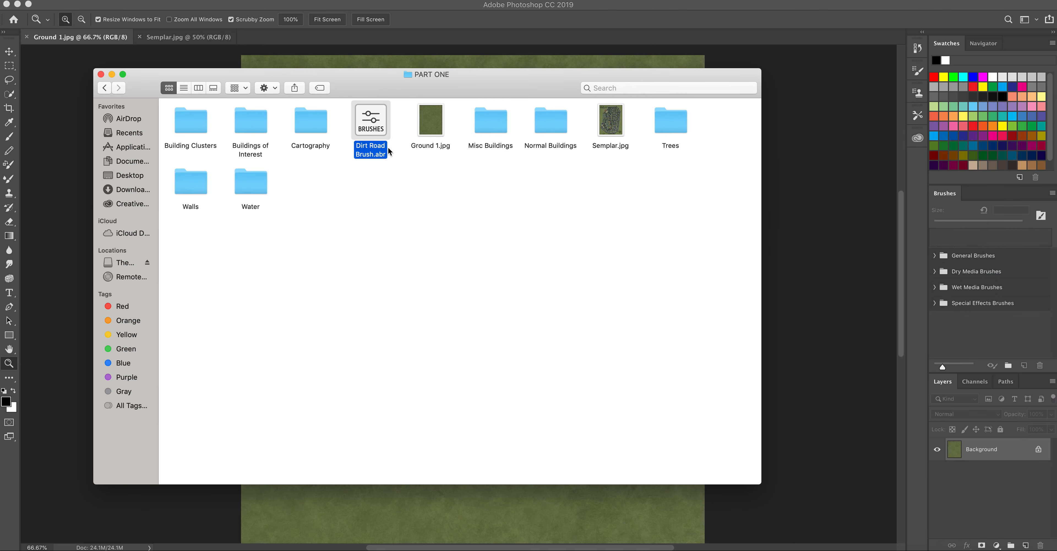
{"action": "left_click_drag", "start_coordinate": [431, 88], "coordinate": [700, 49]}
{"action": "mouse_move", "coordinate": [641, 78]}
{"action": "left_mouse_down"}
{"action": "mouse_move", "coordinate": [535, 452]}
{"action": "mouse_move", "coordinate": [879, 550]}
{"action": "mouse_move", "coordinate": [918, 550]}
{"action": "left_mouse_up"}
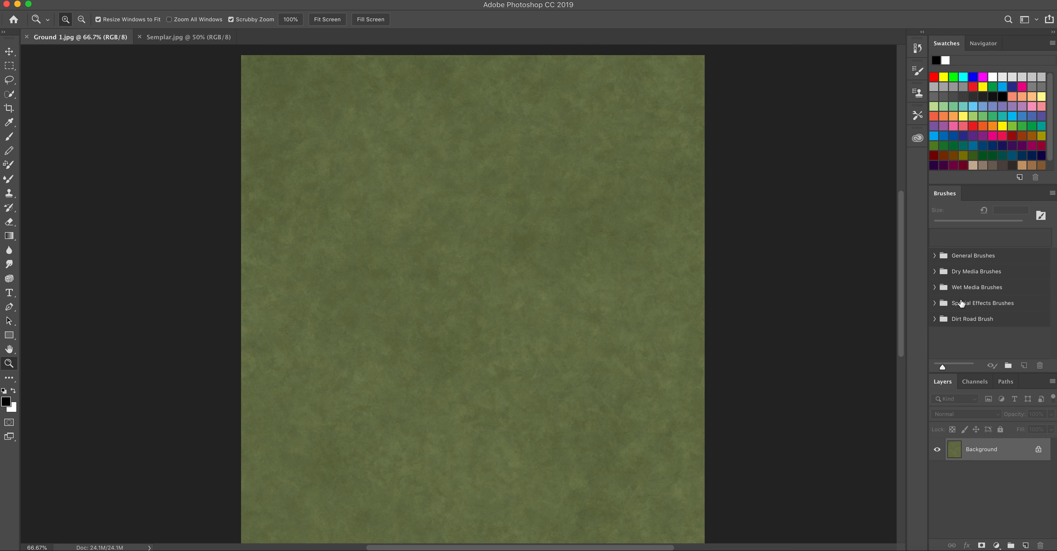
{"action": "left_click", "coordinate": [1052, 195]}
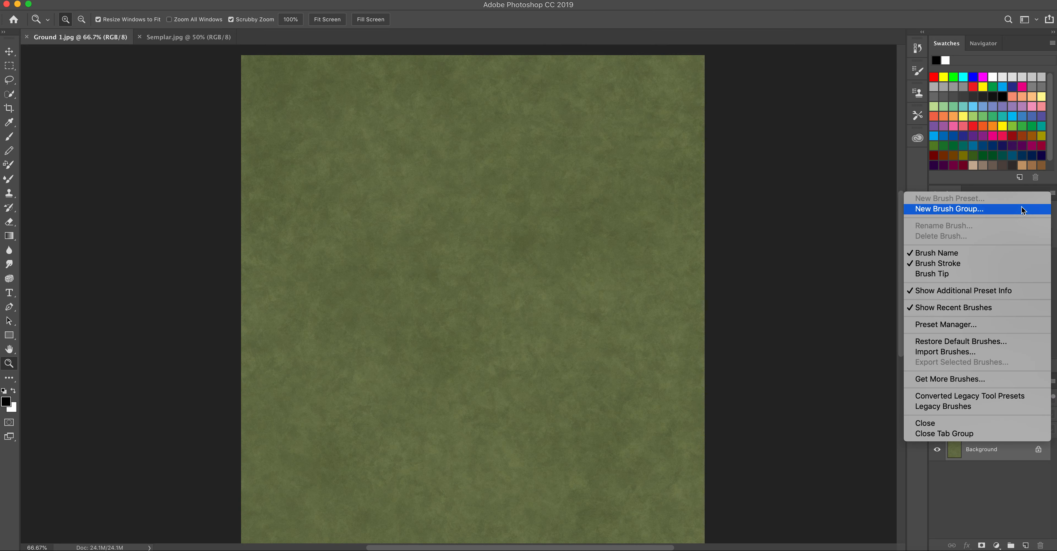
{"action": "left_click", "coordinate": [945, 349]}
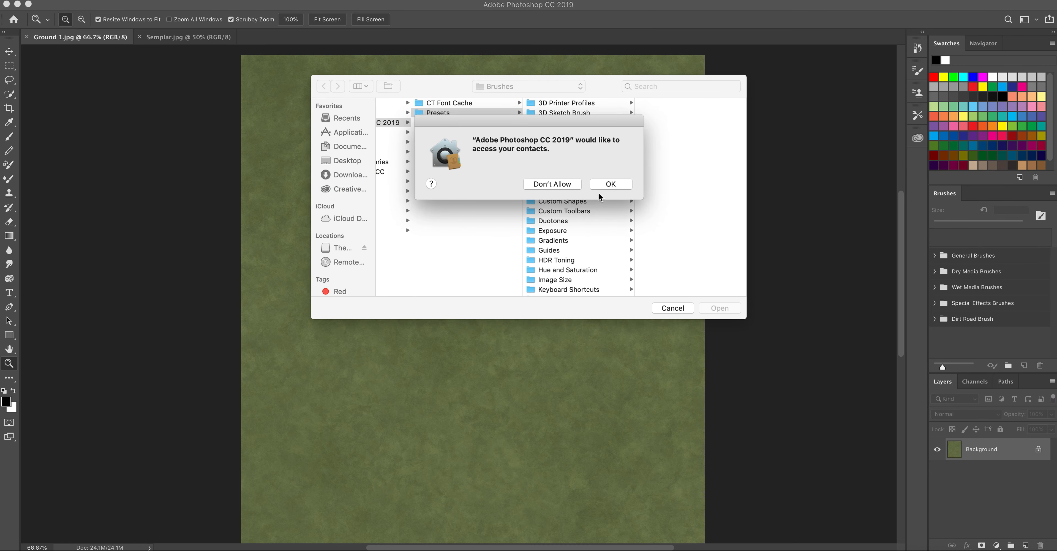
{"action": "left_click", "coordinate": [563, 184]}
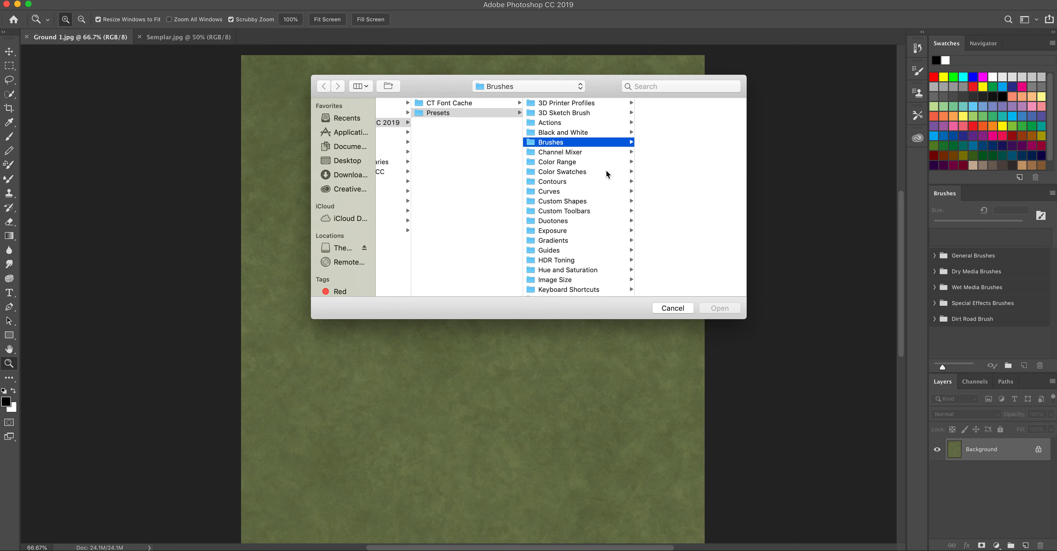
{"action": "left_click", "coordinate": [567, 184]}
{"action": "left_click_drag", "start_coordinate": [447, 78], "coordinate": [421, 76]}
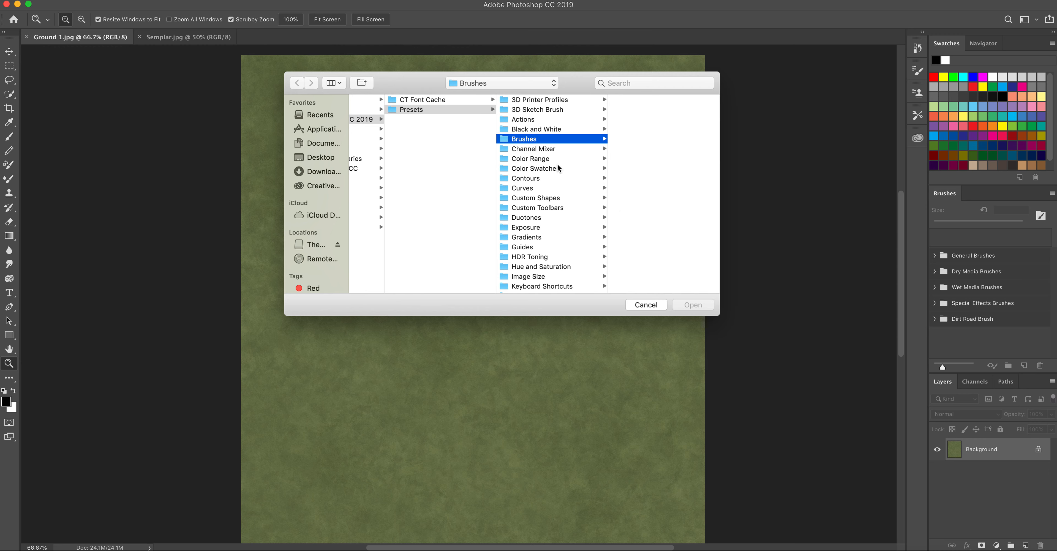
{"action": "left_click", "coordinate": [645, 305]}
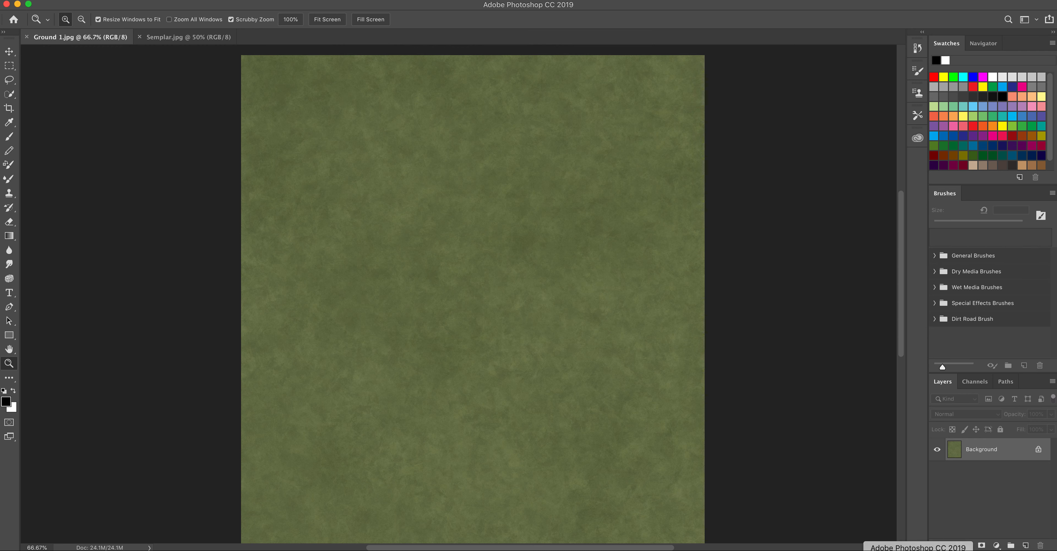
- Expand the Dirt Road Brush group to reach its brush
{"action": "left_click", "coordinate": [934, 319]}
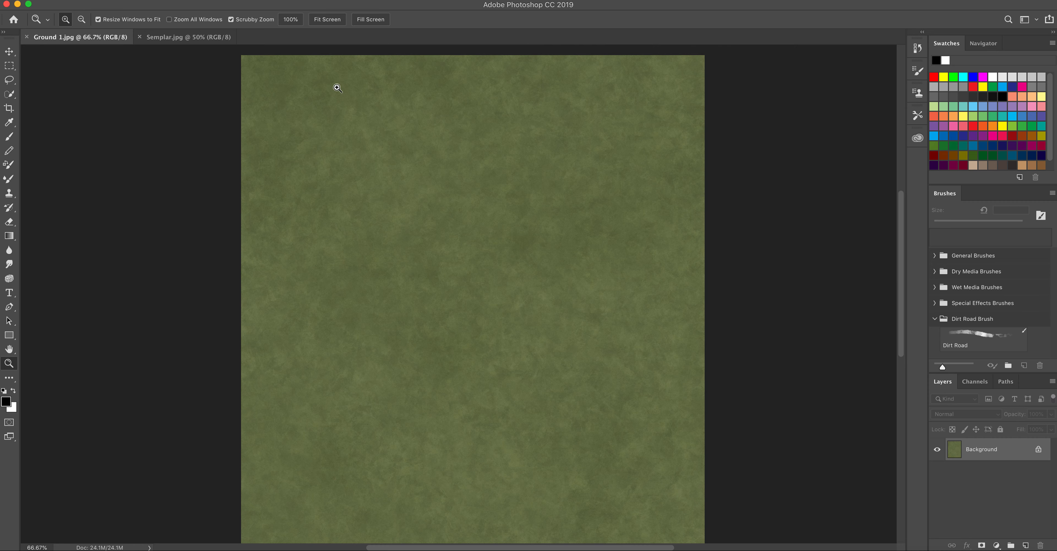
- Examine how the dirt roads run between the buildings and gates in the Semplar.jpg city map
{"action": "left_click", "coordinate": [172, 42]}
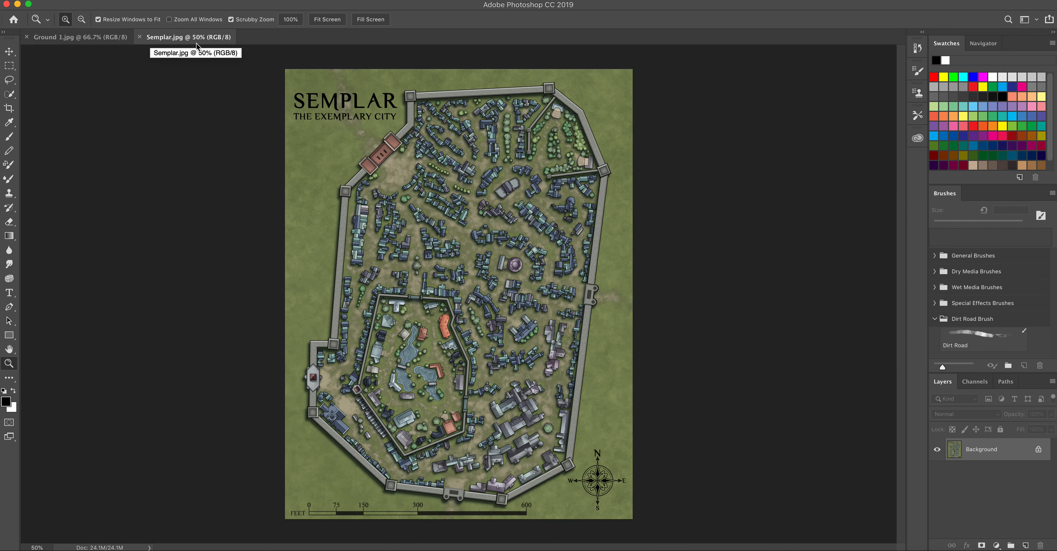
{"action": "mouse_move", "coordinate": [523, 283]}
{"action": "left_mouse_down"}
{"action": "mouse_move", "coordinate": [571, 226]}
{"action": "mouse_move", "coordinate": [534, 266]}
{"action": "left_mouse_up"}
{"action": "left_click_drag", "start_coordinate": [417, 307], "coordinate": [464, 182]}
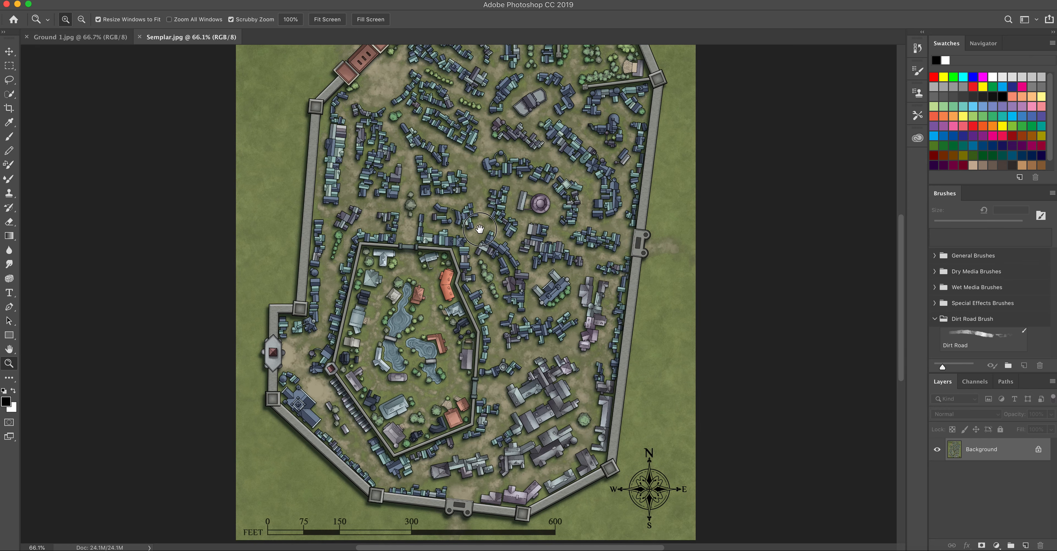
{"action": "left_click_drag", "start_coordinate": [480, 228], "coordinate": [493, 217]}
{"action": "left_click_drag", "start_coordinate": [613, 233], "coordinate": [443, 179]}
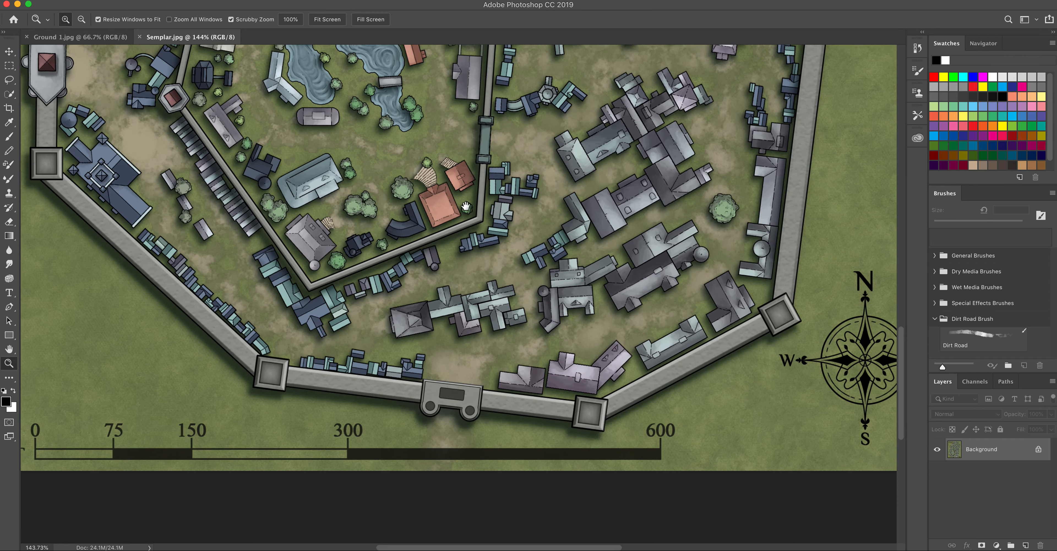
{"action": "scroll", "coordinate": [444, 179], "scroll_direction": "up", "scroll_amount": 10}
{"action": "scroll", "coordinate": [444, 180], "scroll_direction": "left", "scroll_amount": 5}
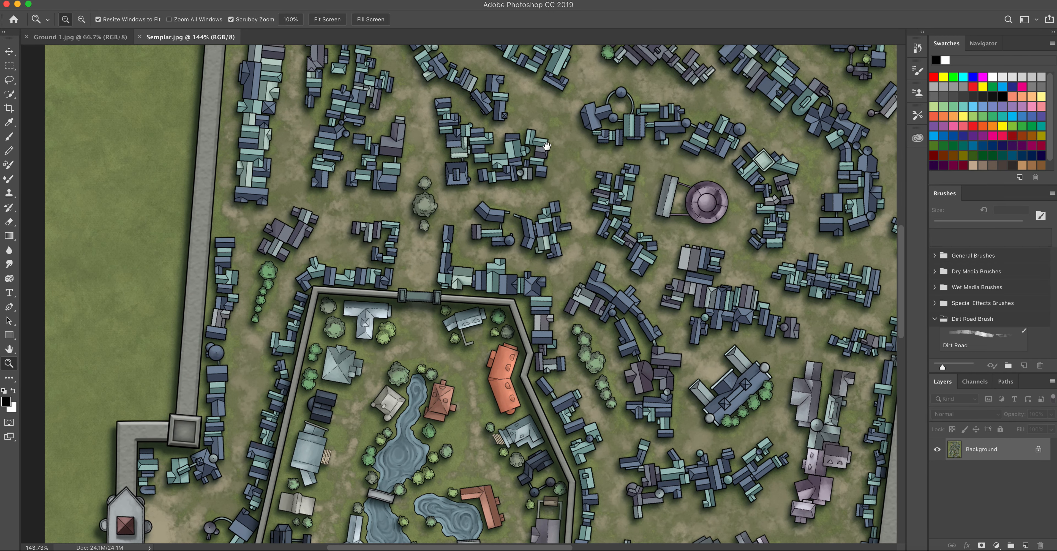
{"action": "left_click_drag", "start_coordinate": [547, 146], "coordinate": [479, 208]}
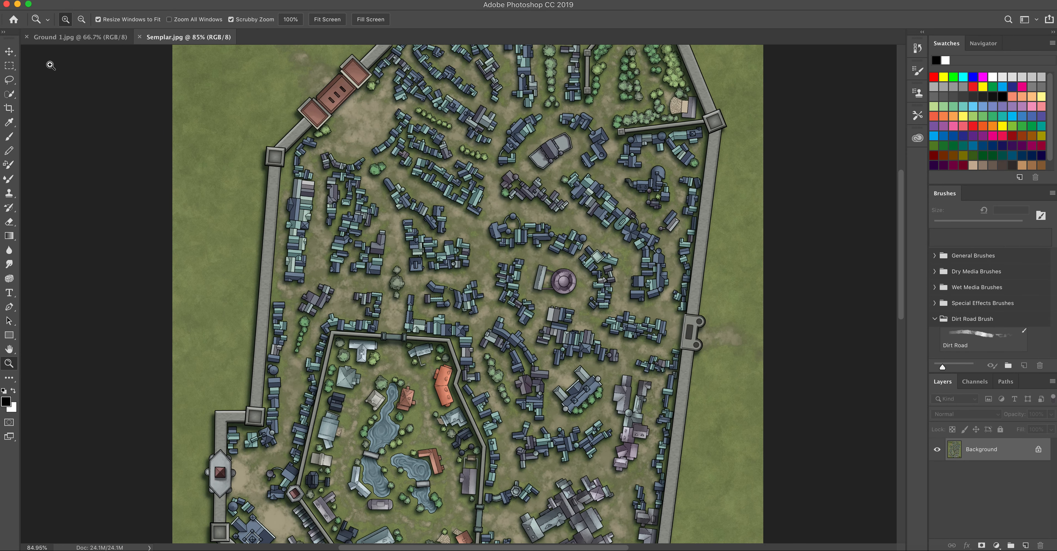
- Return to Ground 1.jpg and select the Dirt Road brush at its 100 px preset size
{"action": "left_click", "coordinate": [80, 37]}
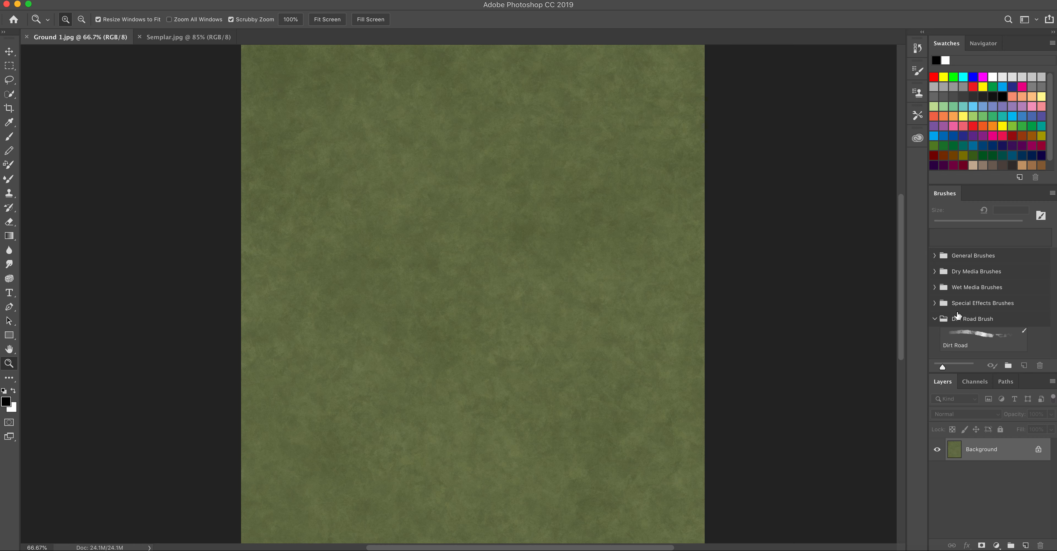
{"action": "left_click", "coordinate": [975, 340]}
{"action": "scroll", "coordinate": [463, 176], "scroll_direction": "up", "scroll_amount": 5}
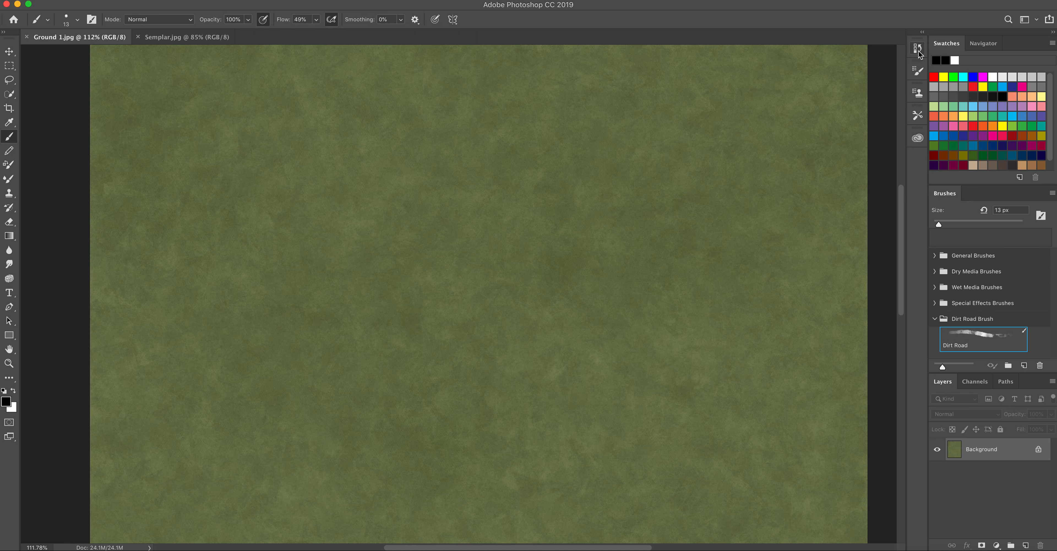
{"action": "left_click", "coordinate": [983, 339]}
- Set the foreground color to the light dirt tone sampled beside the red gate in Semplar.jpg and return to the brush
{"action": "left_click", "coordinate": [186, 38]}
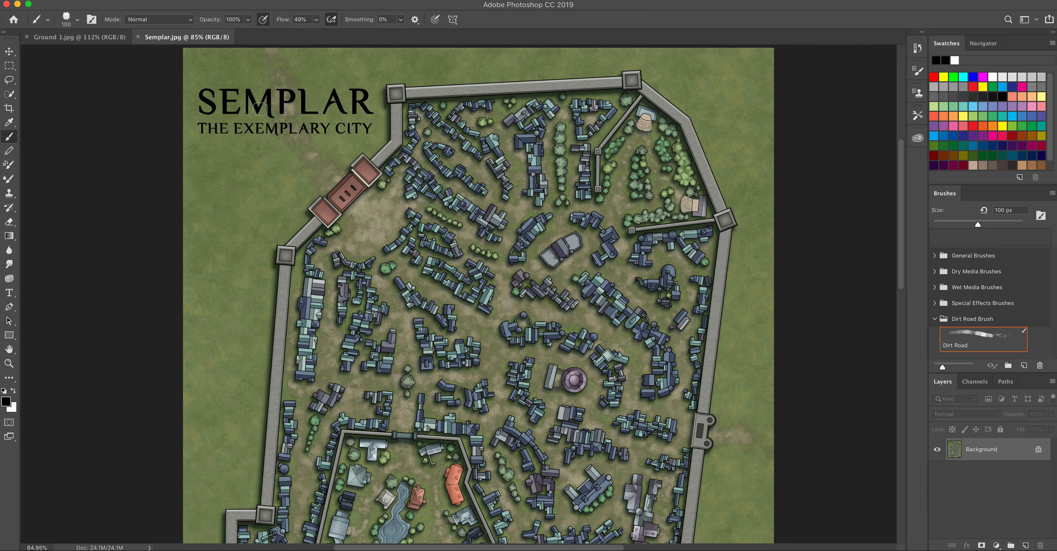
{"action": "scroll", "coordinate": [286, 180], "scroll_direction": "down", "scroll_amount": 5}
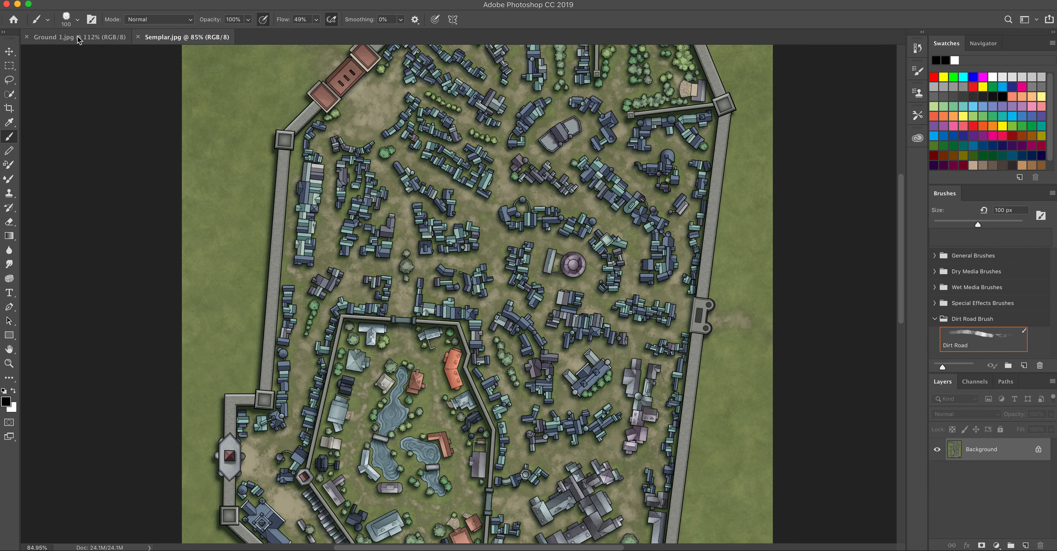
{"action": "left_click", "coordinate": [85, 39]}
{"action": "left_click", "coordinate": [200, 39]}
{"action": "left_click_drag", "start_coordinate": [556, 247], "coordinate": [580, 283]}
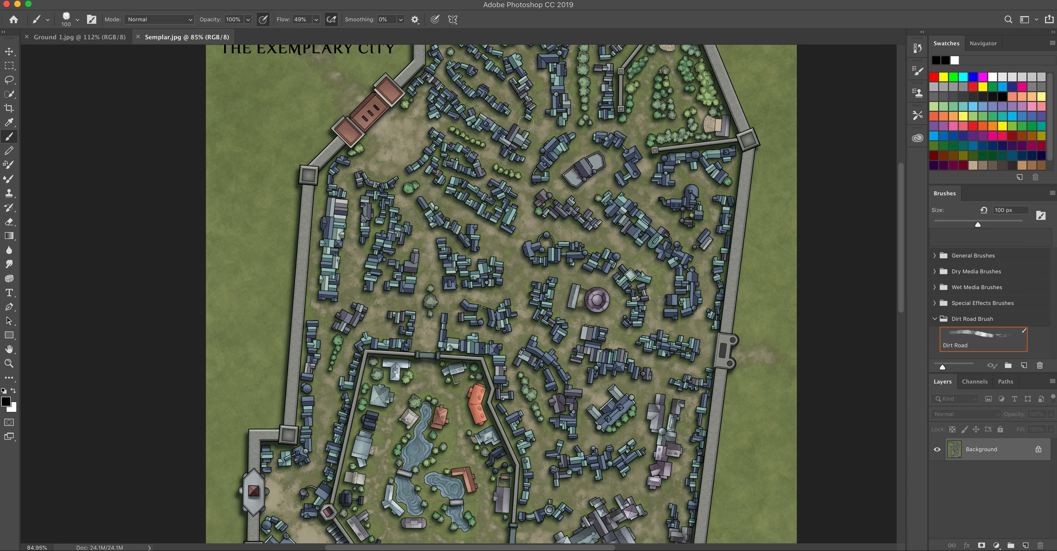
{"action": "left_click", "coordinate": [90, 40]}
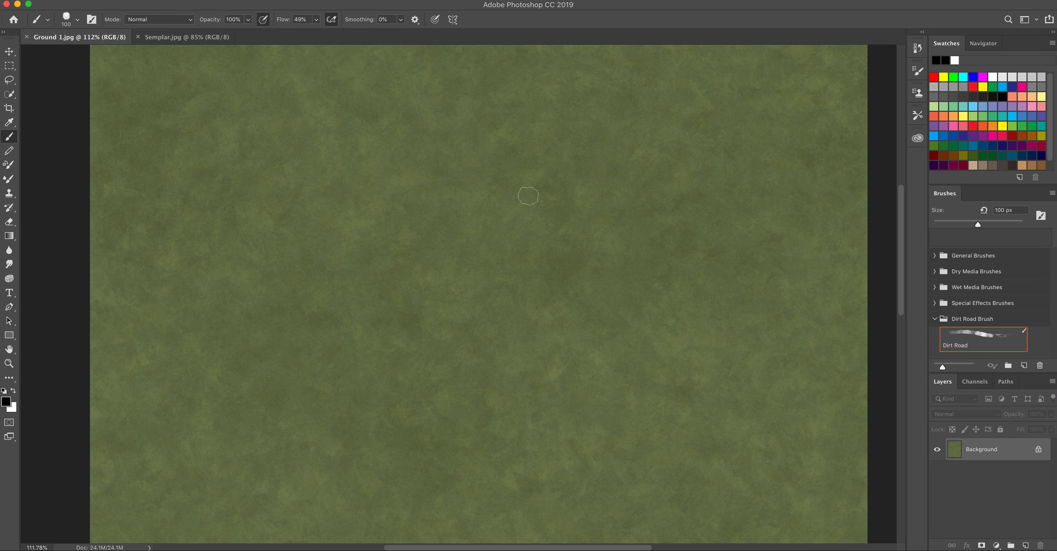
{"action": "left_click", "coordinate": [186, 37]}
{"action": "left_click", "coordinate": [6, 401]}
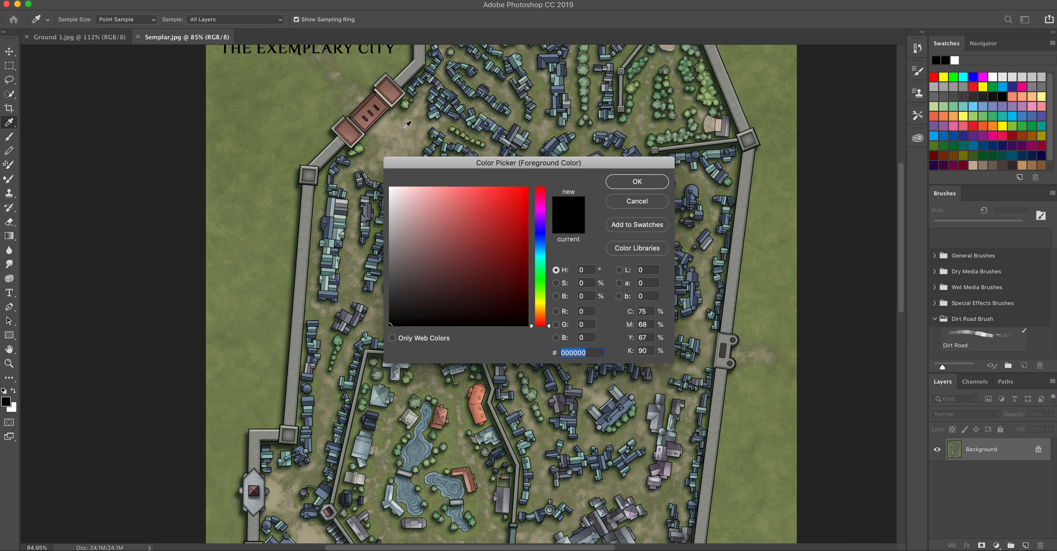
{"action": "left_click", "coordinate": [386, 128]}
{"action": "left_click", "coordinate": [630, 181]}
{"action": "key", "text": "b"}
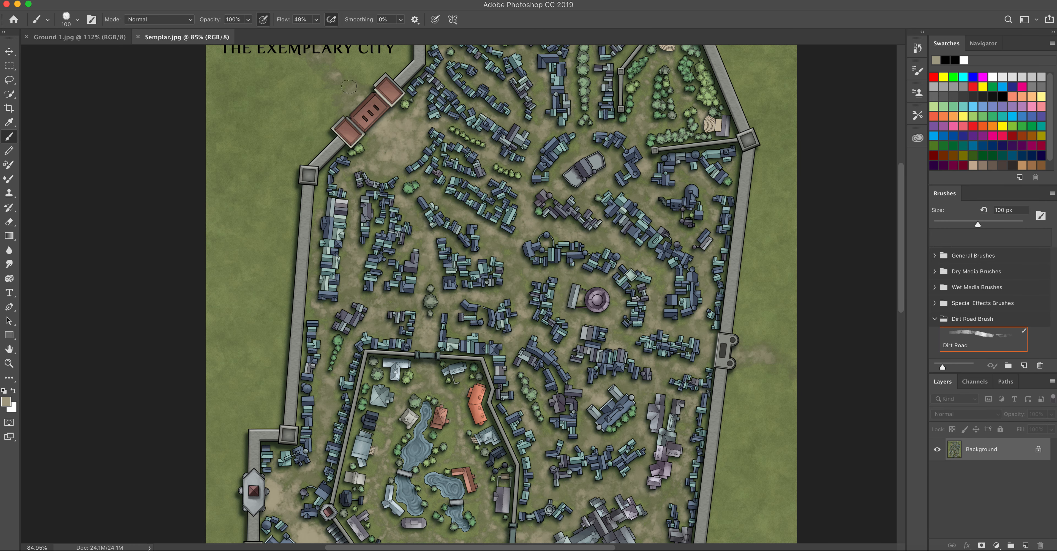
- Add a new layer in Ground 1.jpg and paint a winding dirt road with a second arc below it
{"action": "left_click", "coordinate": [80, 37]}
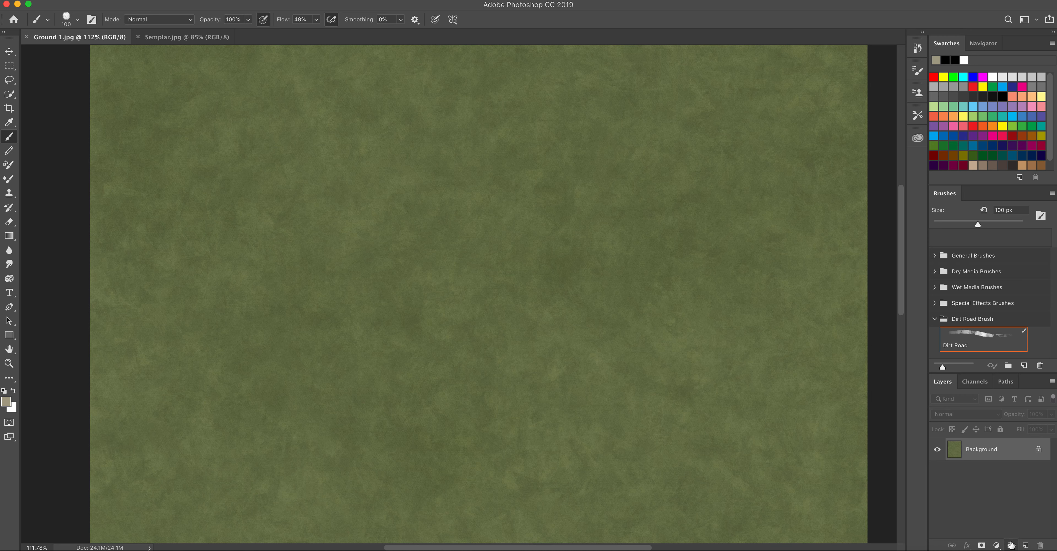
{"action": "left_click", "coordinate": [1025, 545]}
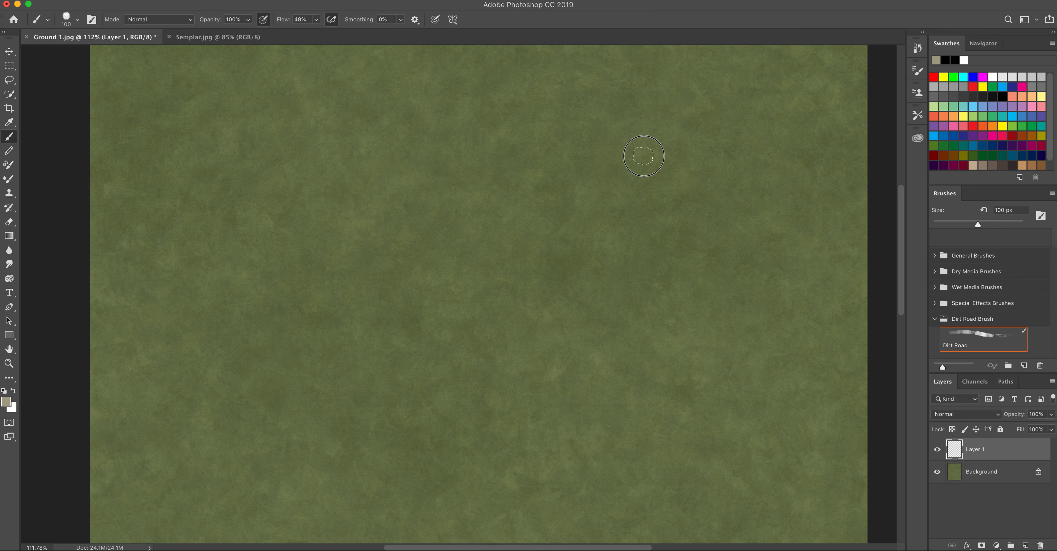
{"action": "mouse_move", "coordinate": [574, 177]}
{"action": "left_mouse_down"}
{"action": "mouse_move", "coordinate": [468, 142]}
{"action": "mouse_move", "coordinate": [439, 153]}
{"action": "mouse_move", "coordinate": [392, 202]}
{"action": "mouse_move", "coordinate": [329, 202]}
{"action": "mouse_move", "coordinate": [297, 221]}
{"action": "mouse_move", "coordinate": [294, 266]}
{"action": "mouse_move", "coordinate": [321, 307]}
{"action": "mouse_move", "coordinate": [393, 313]}
{"action": "left_mouse_up"}
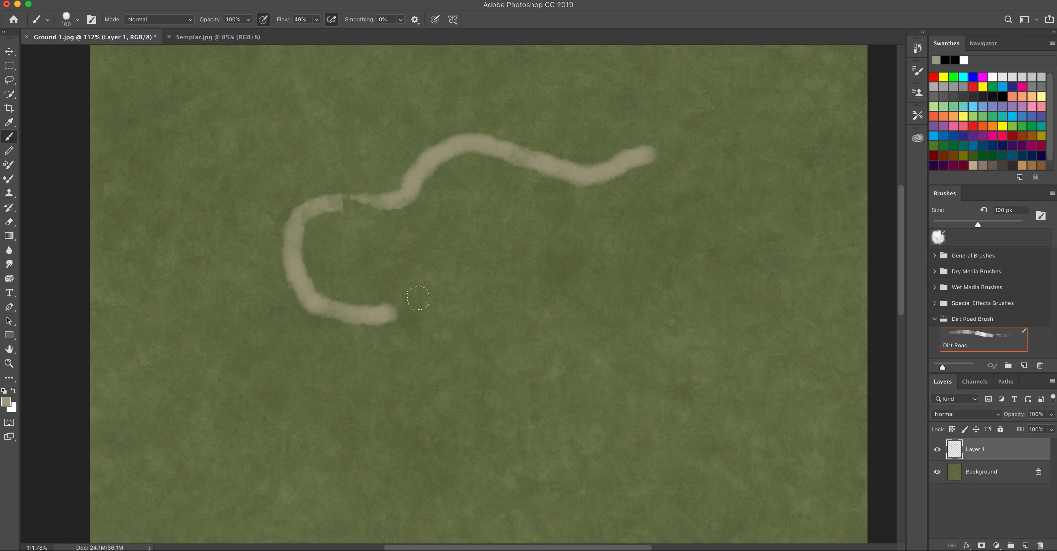
{"action": "mouse_move", "coordinate": [448, 261]}
{"action": "left_mouse_down"}
{"action": "mouse_move", "coordinate": [532, 258]}
{"action": "mouse_move", "coordinate": [544, 300]}
{"action": "mouse_move", "coordinate": [507, 270]}
{"action": "mouse_move", "coordinate": [432, 269]}
{"action": "mouse_move", "coordinate": [402, 302]}
{"action": "mouse_move", "coordinate": [456, 257]}
{"action": "mouse_move", "coordinate": [385, 299]}
{"action": "mouse_move", "coordinate": [413, 265]}
{"action": "mouse_move", "coordinate": [307, 257]}
{"action": "mouse_move", "coordinate": [303, 234]}
{"action": "mouse_move", "coordinate": [317, 222]}
{"action": "mouse_move", "coordinate": [293, 265]}
{"action": "mouse_move", "coordinate": [326, 278]}
{"action": "mouse_move", "coordinate": [317, 237]}
{"action": "mouse_move", "coordinate": [375, 189]}
{"action": "left_mouse_up"}
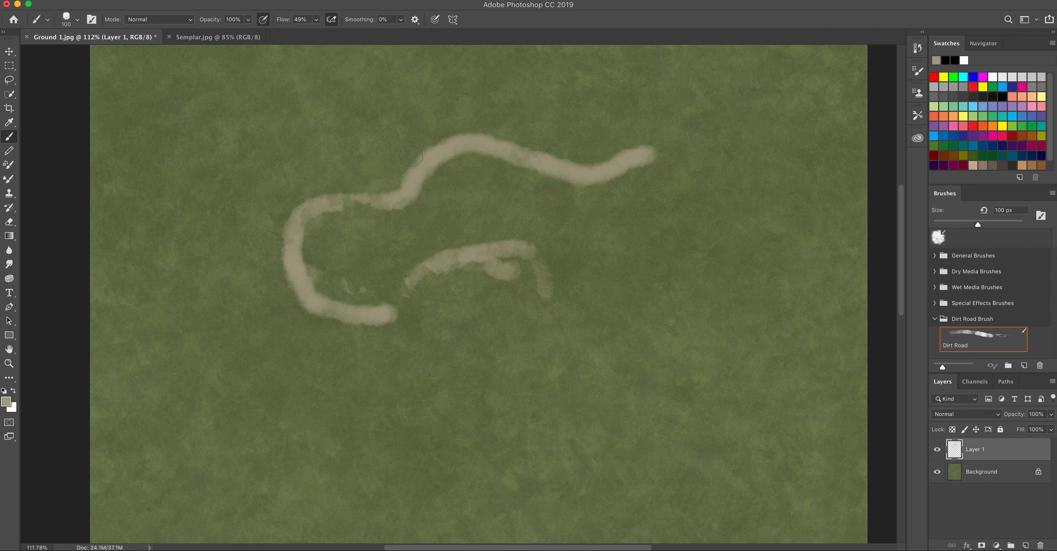
{"action": "left_click", "coordinate": [472, 132]}
{"action": "mouse_move", "coordinate": [514, 138]}
{"action": "left_mouse_down"}
{"action": "mouse_move", "coordinate": [534, 151]}
{"action": "mouse_move", "coordinate": [557, 145]}
{"action": "left_mouse_up"}
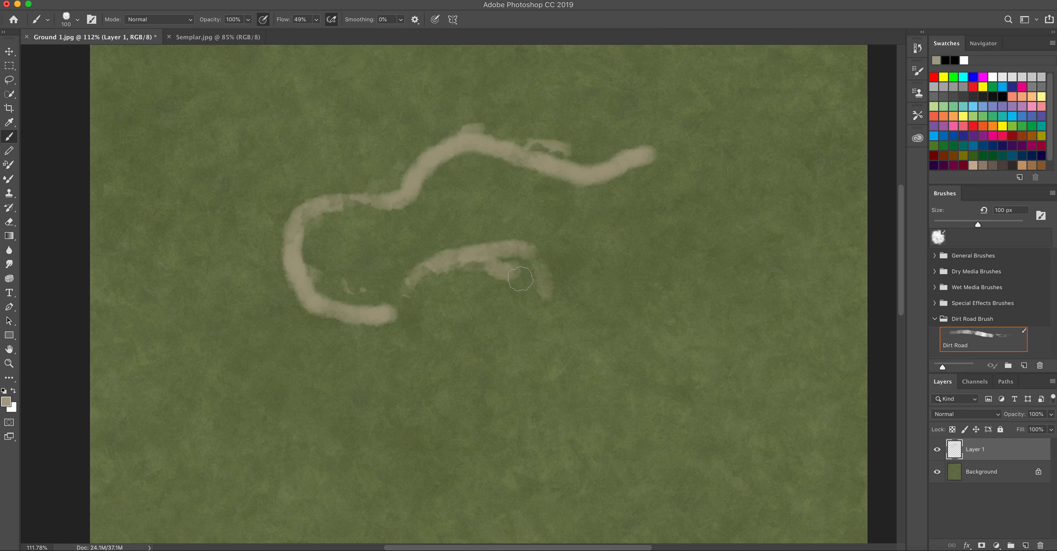
{"action": "mouse_move", "coordinate": [520, 258]}
{"action": "left_mouse_down"}
{"action": "mouse_move", "coordinate": [548, 271]}
{"action": "mouse_move", "coordinate": [530, 257]}
{"action": "mouse_move", "coordinate": [543, 305]}
{"action": "mouse_move", "coordinate": [535, 266]}
{"action": "mouse_move", "coordinate": [552, 289]}
{"action": "left_mouse_up"}
- Extend the road's upper-right end, thicken its left bend and fill the gap to the lower arc
{"action": "key", "text": "z"}
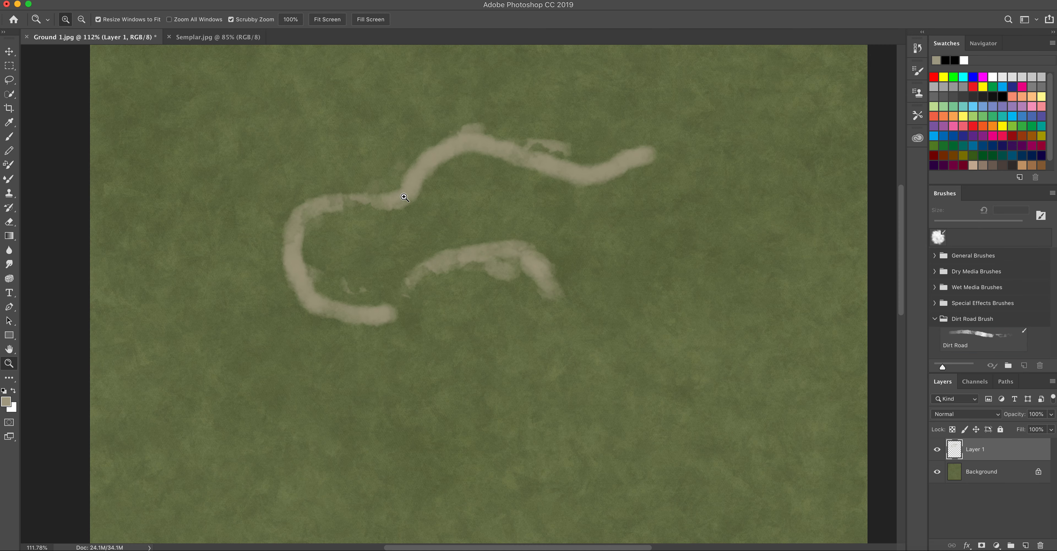
{"action": "left_click", "coordinate": [447, 196]}
{"action": "left_click_drag", "start_coordinate": [409, 213], "coordinate": [443, 223]}
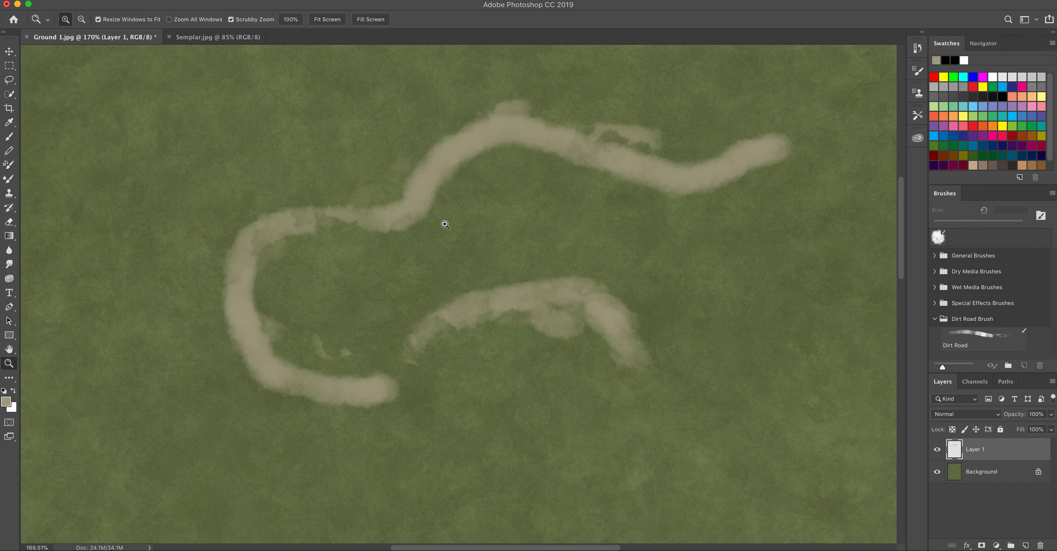
{"action": "key", "text": "b"}
{"action": "left_click_drag", "start_coordinate": [633, 199], "coordinate": [622, 220]}
{"action": "mouse_move", "coordinate": [344, 235]}
{"action": "left_mouse_down"}
{"action": "mouse_move", "coordinate": [201, 229]}
{"action": "mouse_move", "coordinate": [169, 241]}
{"action": "left_mouse_up"}
{"action": "left_click_drag", "start_coordinate": [651, 150], "coordinate": [627, 166]}
{"action": "left_click_drag", "start_coordinate": [560, 190], "coordinate": [629, 160]}
{"action": "left_click_drag", "start_coordinate": [477, 194], "coordinate": [642, 170]}
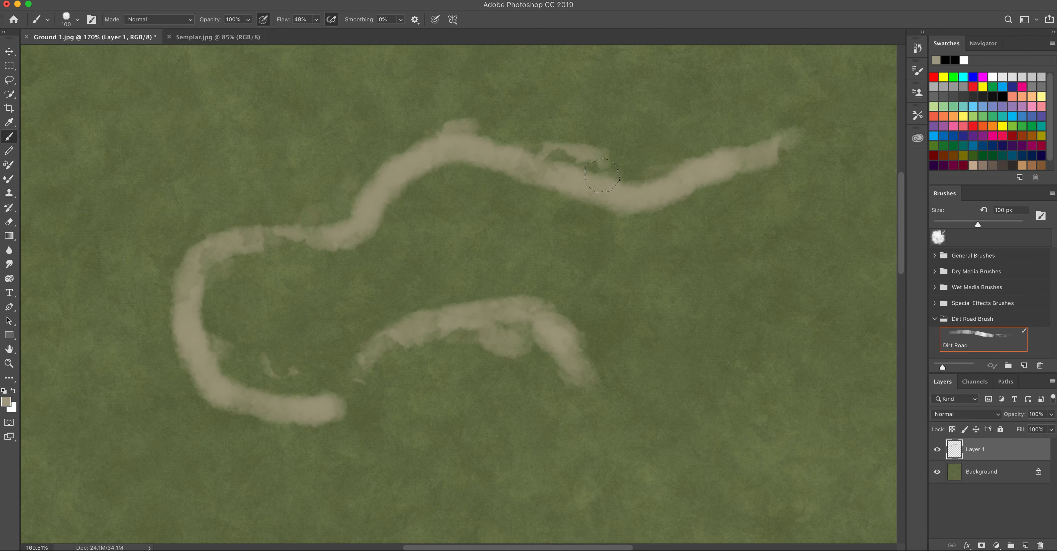
{"action": "left_click_drag", "start_coordinate": [415, 161], "coordinate": [627, 132]}
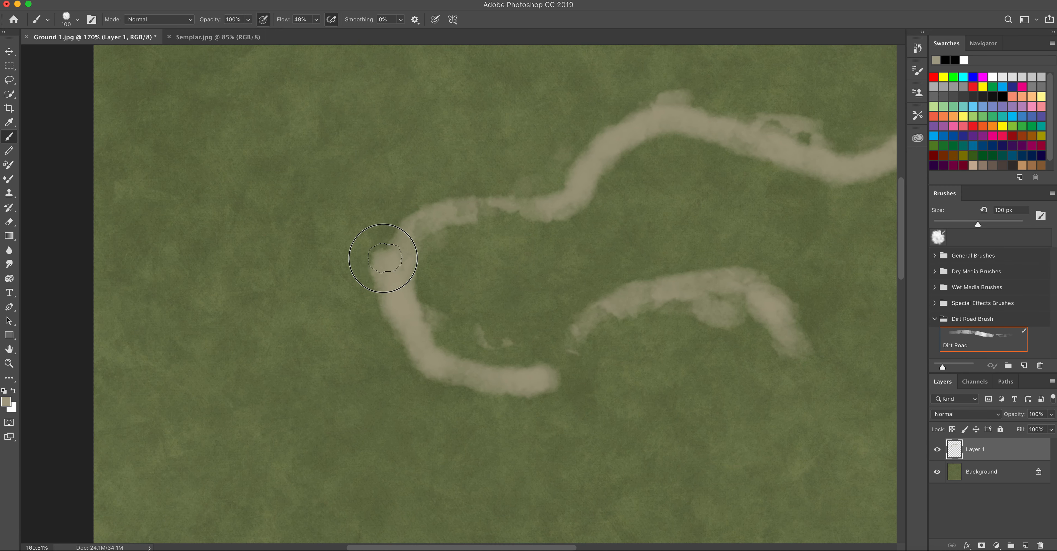
{"action": "left_click_drag", "start_coordinate": [382, 267], "coordinate": [380, 287]}
{"action": "left_click_drag", "start_coordinate": [446, 352], "coordinate": [262, 188]}
- Continue the lower arc downward in an S-curve that fades out, and roughen its edges with small dabs
{"action": "mouse_move", "coordinate": [615, 201]}
{"action": "left_mouse_down"}
{"action": "mouse_move", "coordinate": [609, 250]}
{"action": "mouse_move", "coordinate": [545, 361]}
{"action": "mouse_move", "coordinate": [636, 479]}
{"action": "left_mouse_up"}
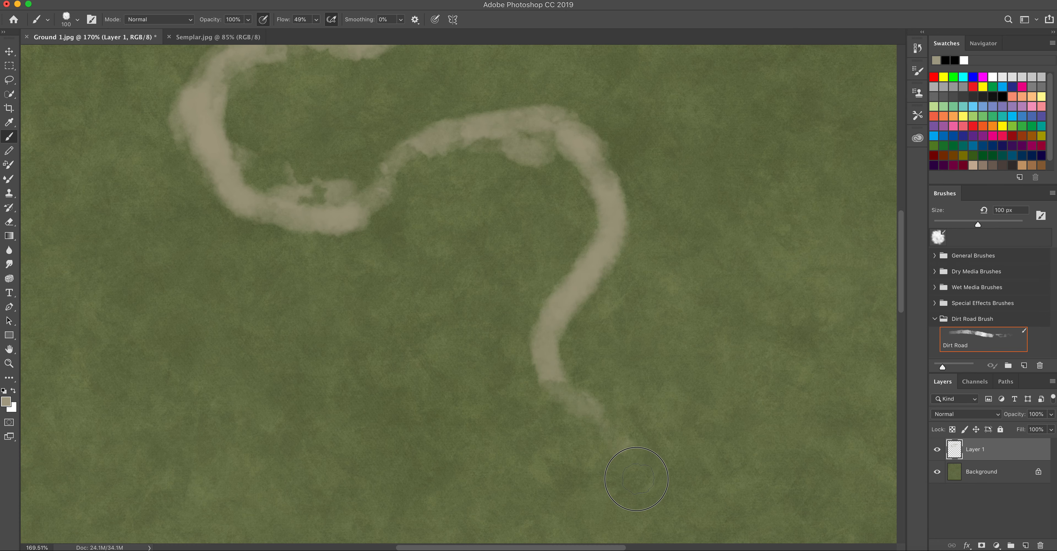
{"action": "left_click_drag", "start_coordinate": [605, 278], "coordinate": [624, 276]}
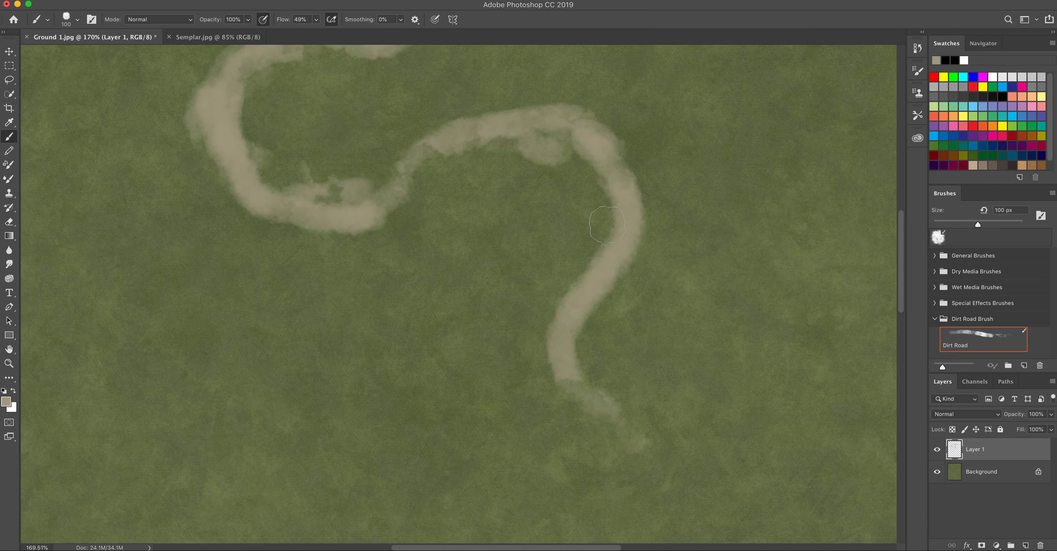
{"action": "left_click", "coordinate": [607, 225]}
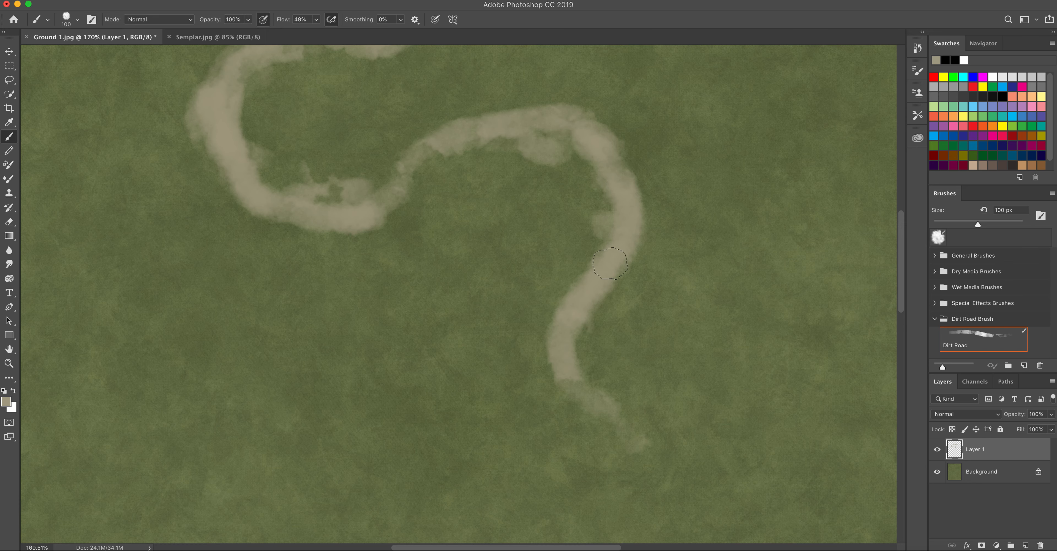
{"action": "left_click_drag", "start_coordinate": [575, 248], "coordinate": [635, 404]}
- Dab rough dirt patches along the inner edge of the road's upper stretch
{"action": "left_click_drag", "start_coordinate": [503, 172], "coordinate": [527, 141]}
{"action": "left_click_drag", "start_coordinate": [501, 129], "coordinate": [527, 117]}
{"action": "left_click_drag", "start_coordinate": [740, 174], "coordinate": [775, 158]}
{"action": "mouse_move", "coordinate": [692, 160]}
{"action": "left_mouse_down"}
{"action": "mouse_move", "coordinate": [512, 204]}
{"action": "mouse_move", "coordinate": [641, 132]}
{"action": "left_mouse_up"}
{"action": "left_click_drag", "start_coordinate": [516, 181], "coordinate": [583, 169]}
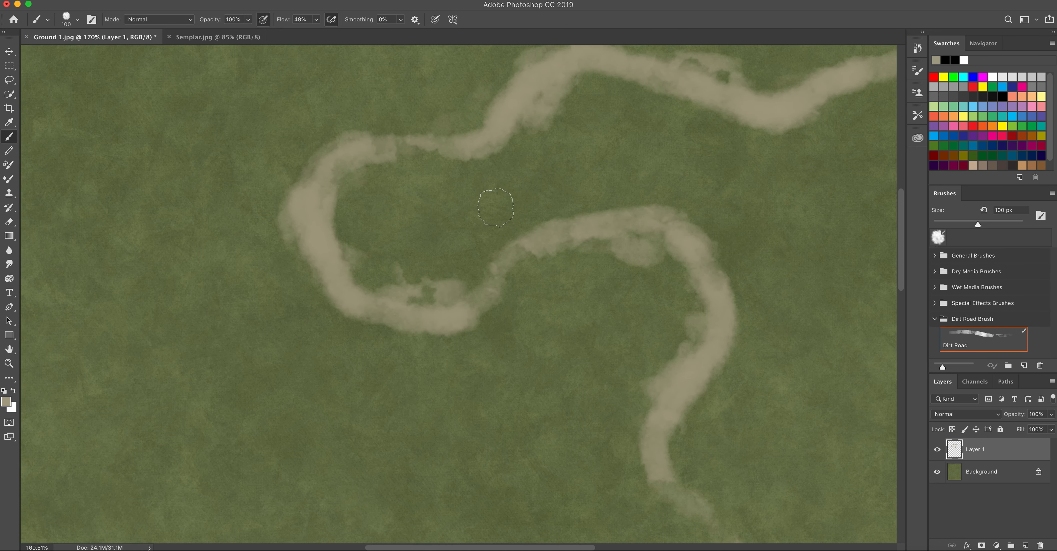
- Reduce the brush to 50 px and paint a narrow path west of the main road, breaking into scattered dabs
{"action": "scroll", "coordinate": [484, 191], "scroll_direction": "left", "scroll_amount": 2}
{"action": "key", "text": "["}
{"action": "key", "text": "["}
{"action": "key", "text": "["}
{"action": "key", "text": "["}
{"action": "key", "text": "bracketleft"}
{"action": "mouse_move", "coordinate": [239, 98]}
{"action": "left_mouse_down"}
{"action": "mouse_move", "coordinate": [176, 157]}
{"action": "mouse_move", "coordinate": [169, 186]}
{"action": "mouse_move", "coordinate": [255, 298]}
{"action": "left_mouse_up"}
{"action": "left_click_drag", "start_coordinate": [263, 317], "coordinate": [304, 377]}
{"action": "left_click_drag", "start_coordinate": [324, 406], "coordinate": [339, 426]}
{"action": "scroll", "coordinate": [341, 263], "scroll_direction": "up", "scroll_amount": 2}
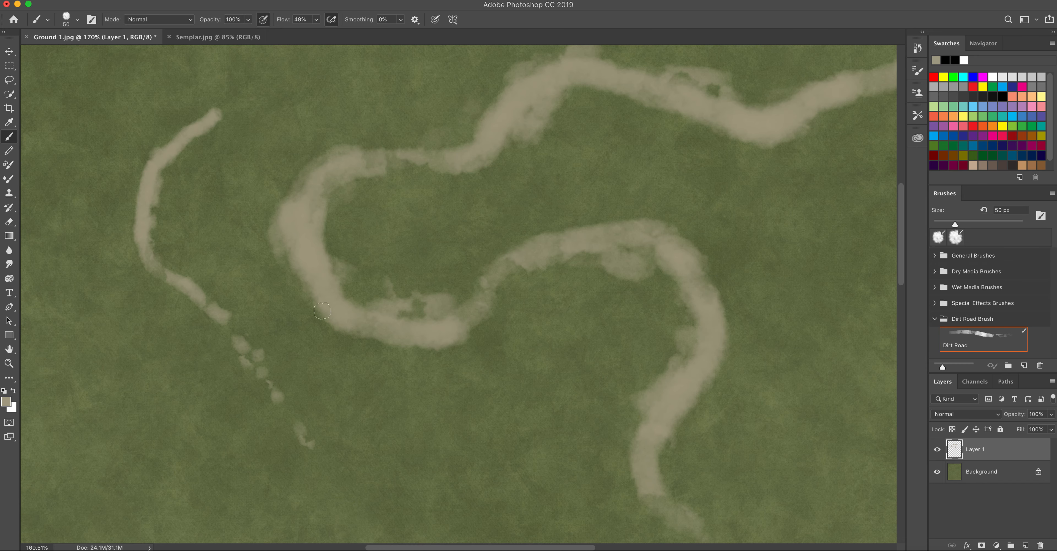
- Add an Inner Glow effect to Layer 1 with the Multiply blend mode
{"action": "left_click_drag", "start_coordinate": [599, 348], "coordinate": [484, 274]}
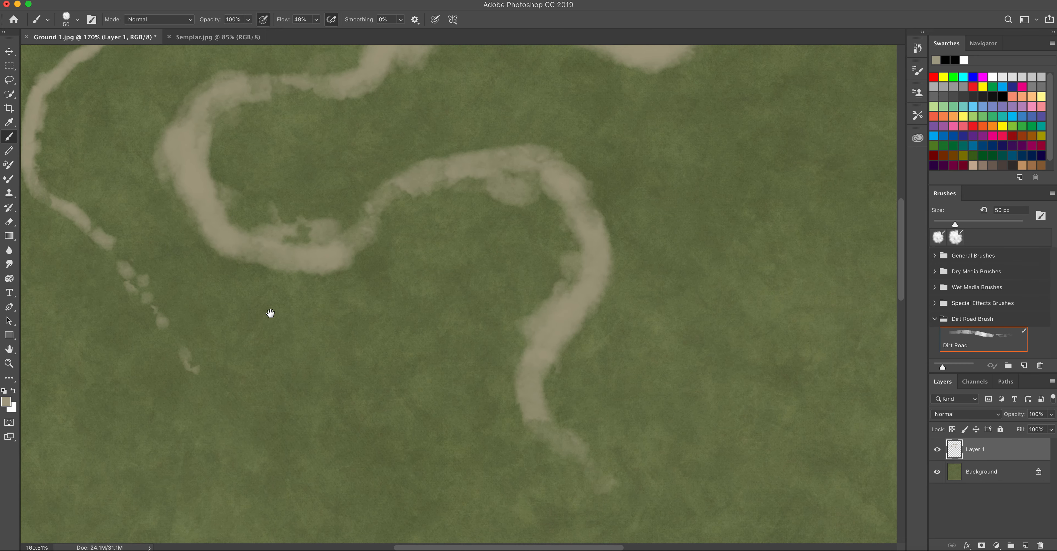
{"action": "left_click_drag", "start_coordinate": [146, 295], "coordinate": [247, 309]}
{"action": "mouse_move", "coordinate": [693, 340]}
{"action": "left_mouse_down"}
{"action": "mouse_move", "coordinate": [686, 390]}
{"action": "mouse_move", "coordinate": [725, 405]}
{"action": "left_mouse_up"}
{"action": "mouse_move", "coordinate": [595, 328]}
{"action": "left_mouse_down"}
{"action": "mouse_move", "coordinate": [563, 346]}
{"action": "mouse_move", "coordinate": [540, 342]}
{"action": "left_mouse_up"}
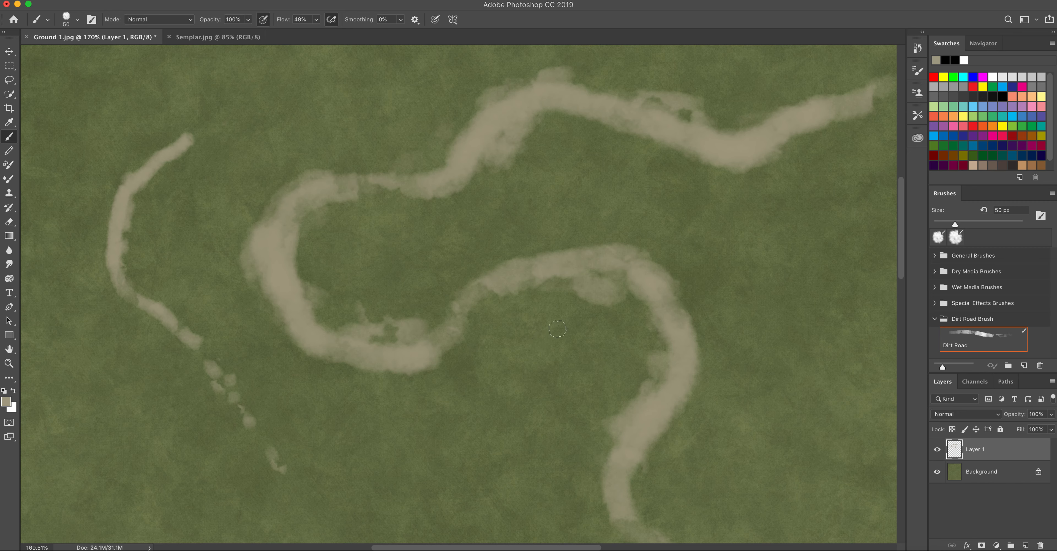
{"action": "double_click", "coordinate": [1013, 449]}
{"action": "left_click_drag", "start_coordinate": [371, 134], "coordinate": [529, 197]}
{"action": "left_click", "coordinate": [507, 318]}
{"action": "left_click", "coordinate": [694, 236]}
{"action": "left_click", "coordinate": [699, 190]}
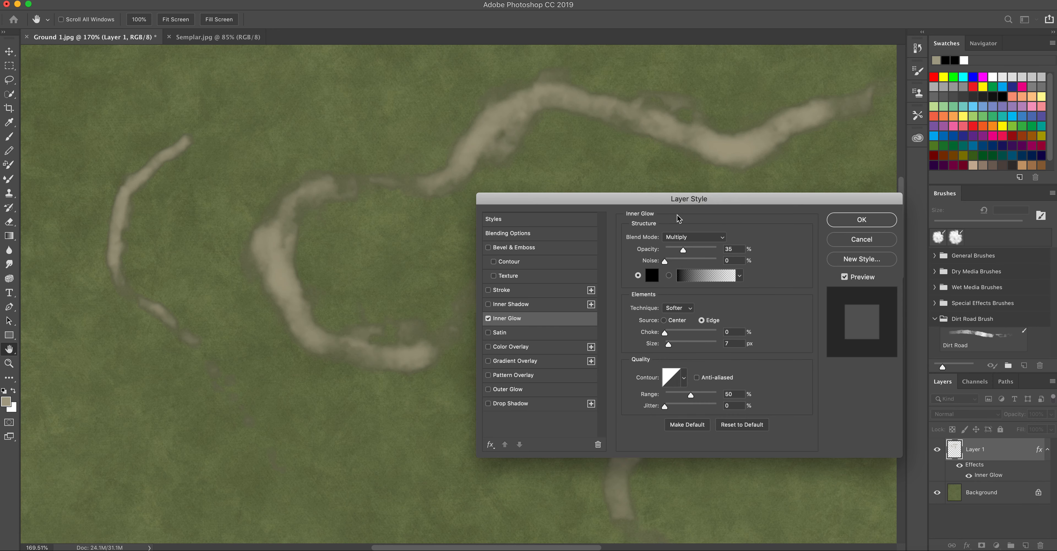